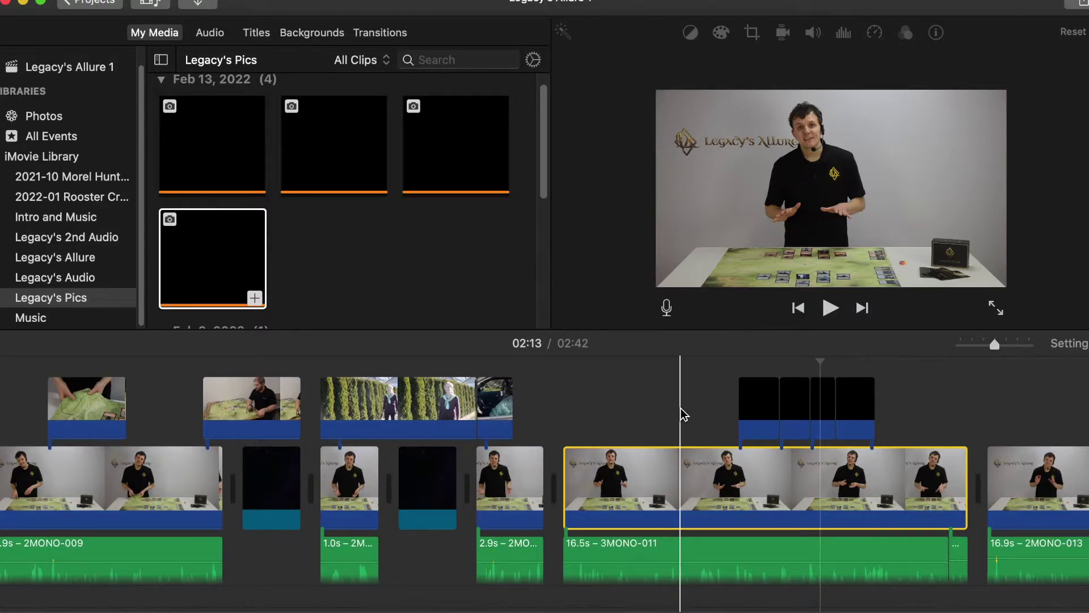
- In Keynote, nudge the four-point numbered list slightly lower on the slide
key("super+Tab")
key("super+Tab")
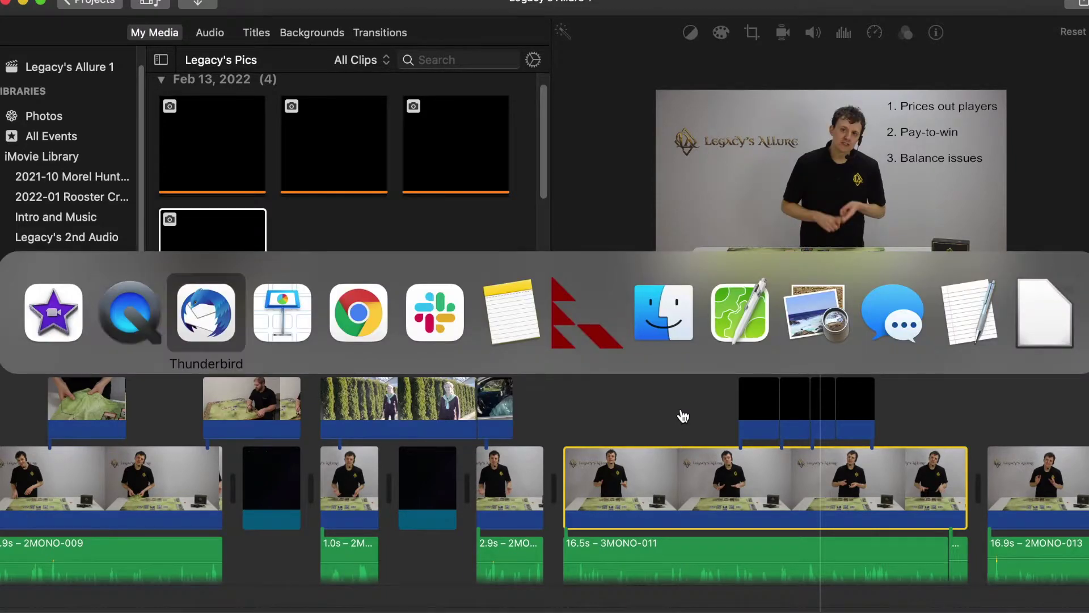
key("super+Tab")
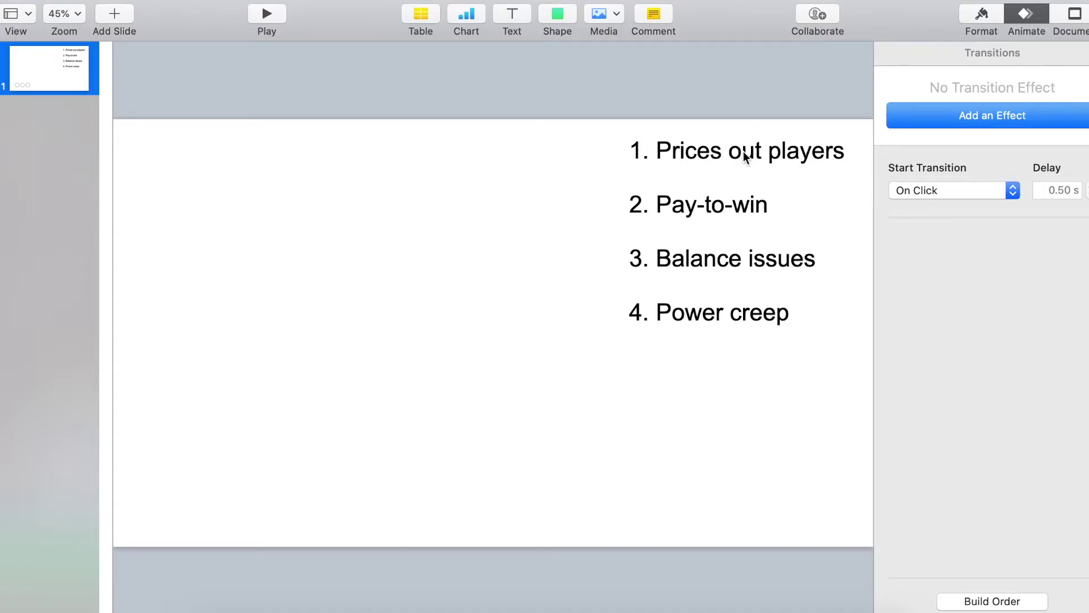
left_click(685, 151)
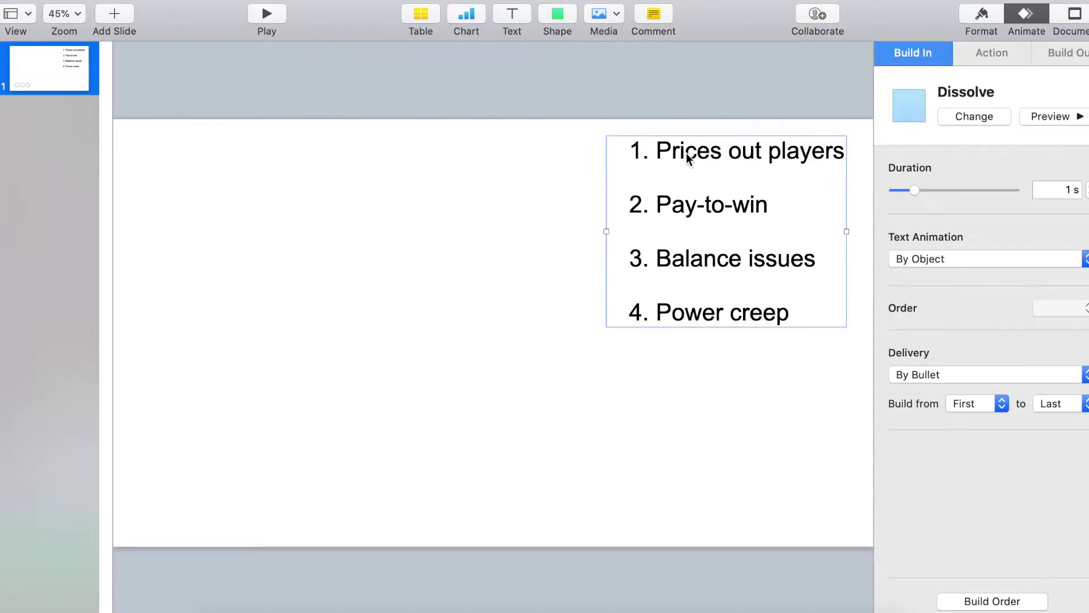
left_click_drag(685, 151, 689, 163)
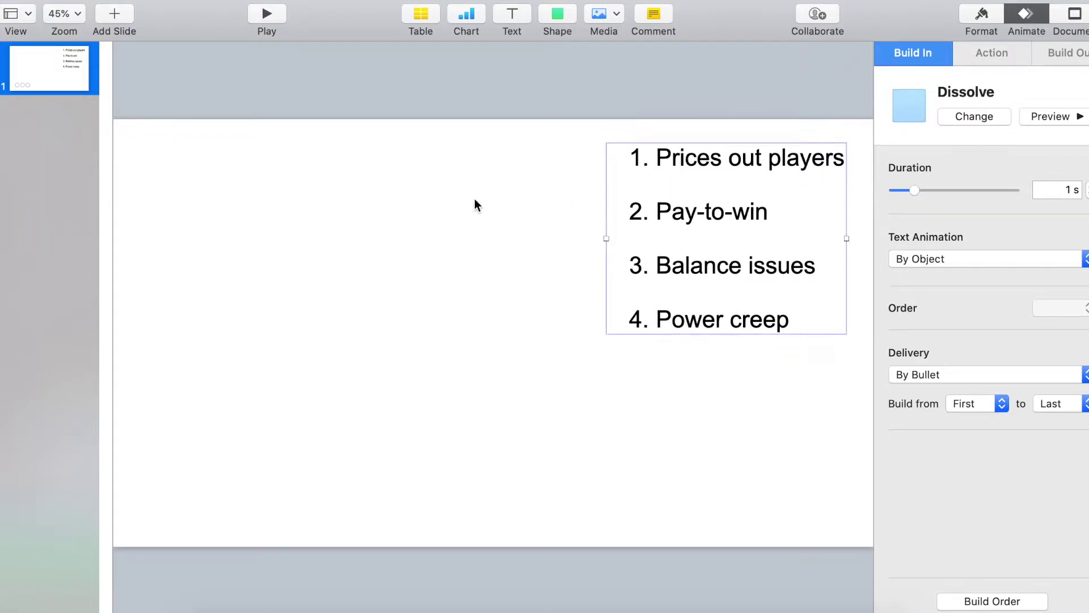
left_click(474, 199)
- Preview the list's bullet-by-bullet Dissolve build
left_click(722, 164)
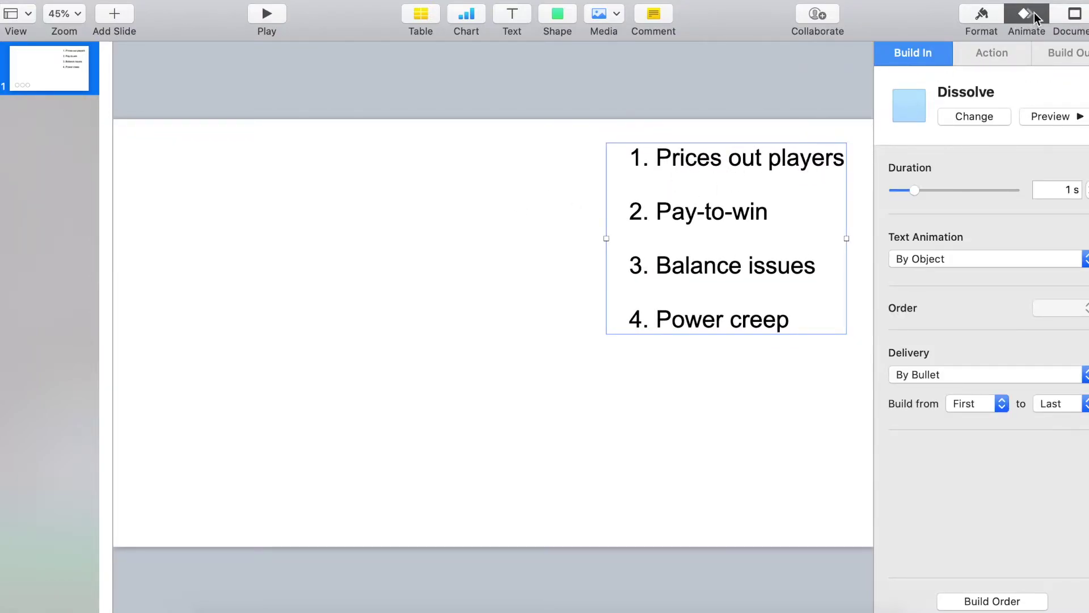
left_click(1052, 116)
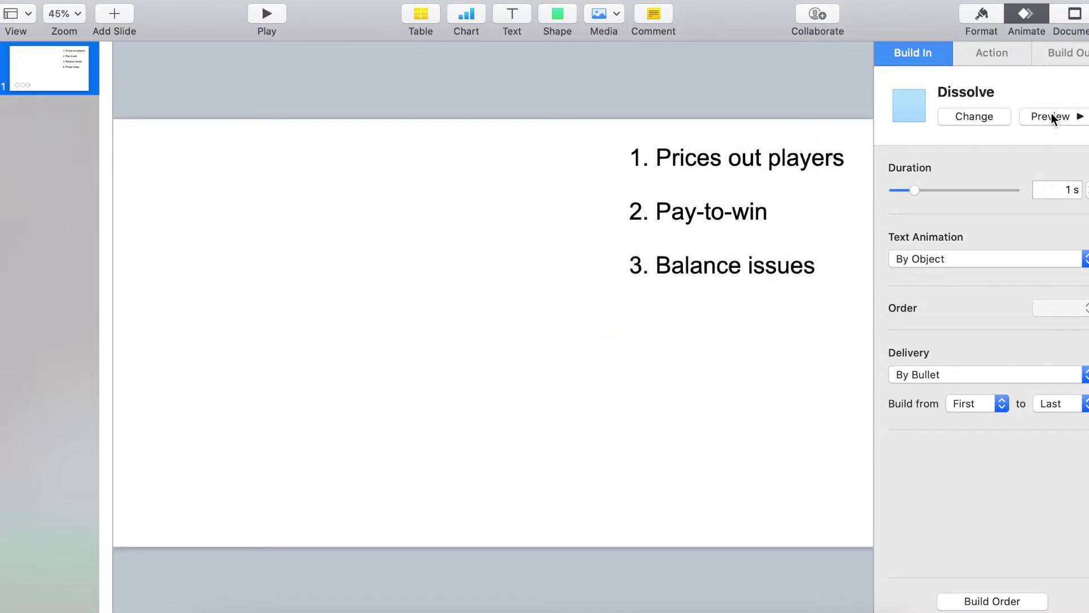
left_click(501, 287)
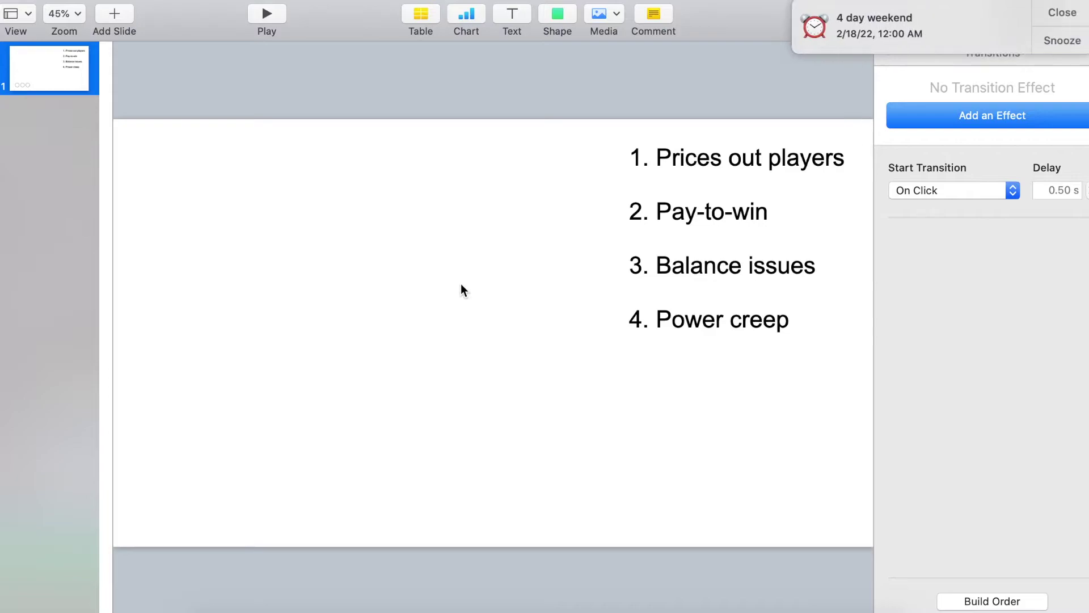
- Give the Keynote slide a solid bright green background fill, then go back to iMovie
left_click(1064, 11)
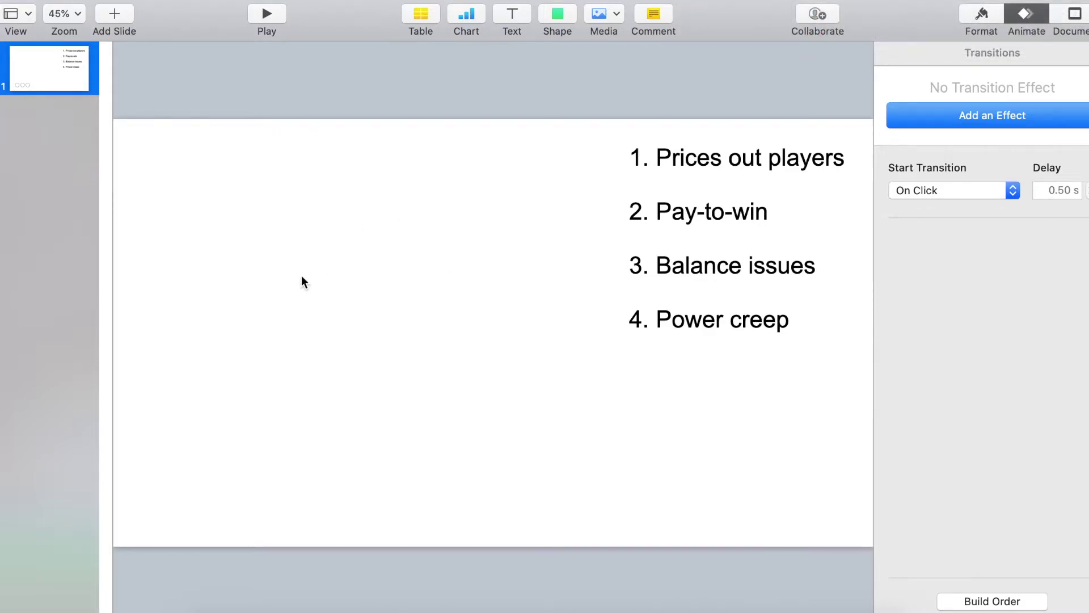
left_click(253, 0)
left_click(981, 17)
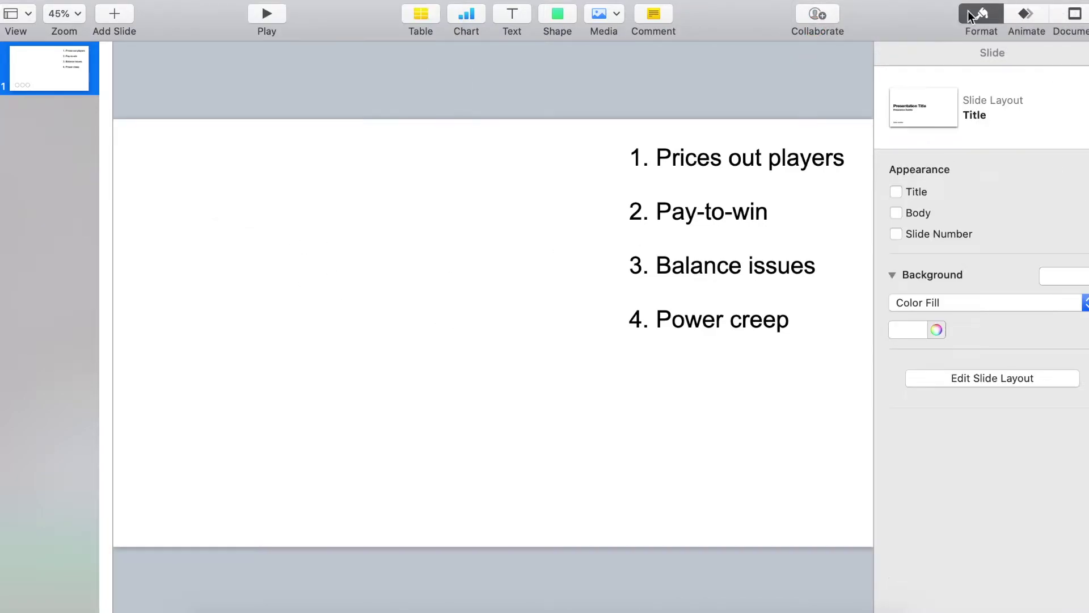
left_click(936, 332)
left_click_drag(53, 403, 46, 383)
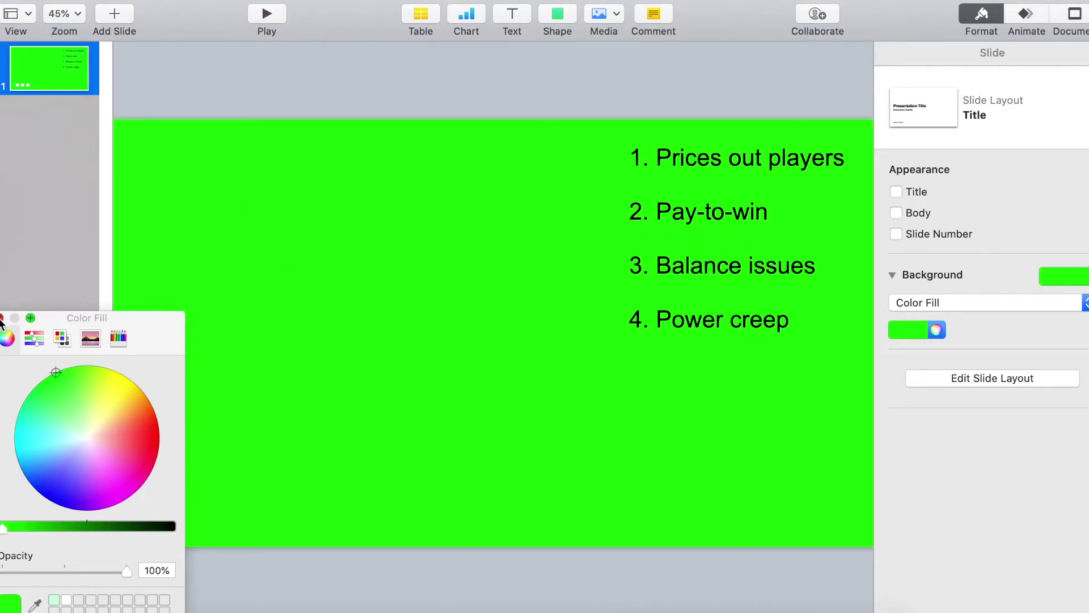
left_click(383, 234)
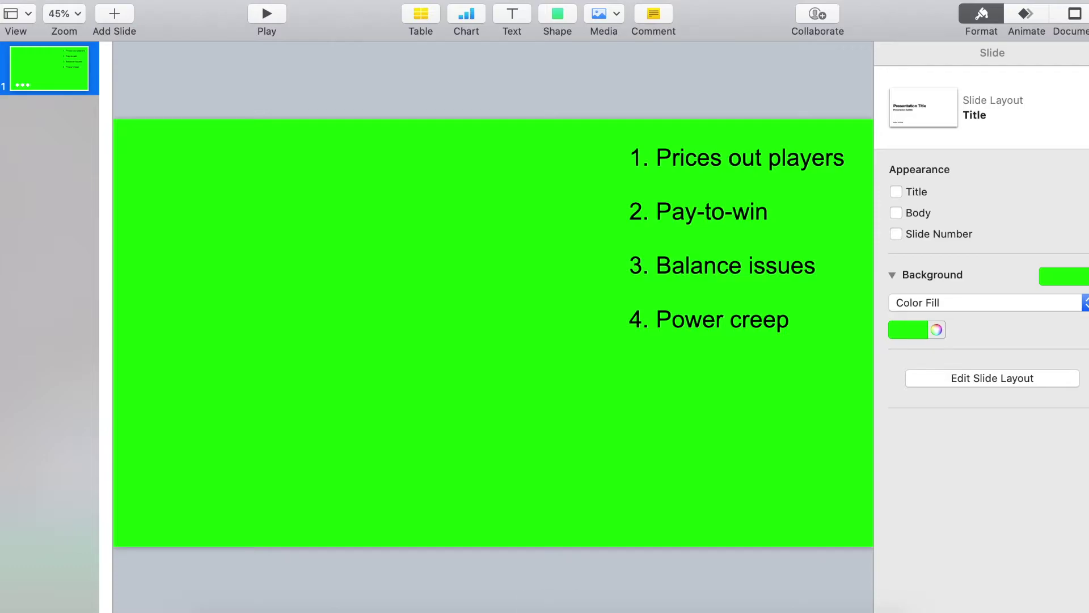
left_click(526, 597)
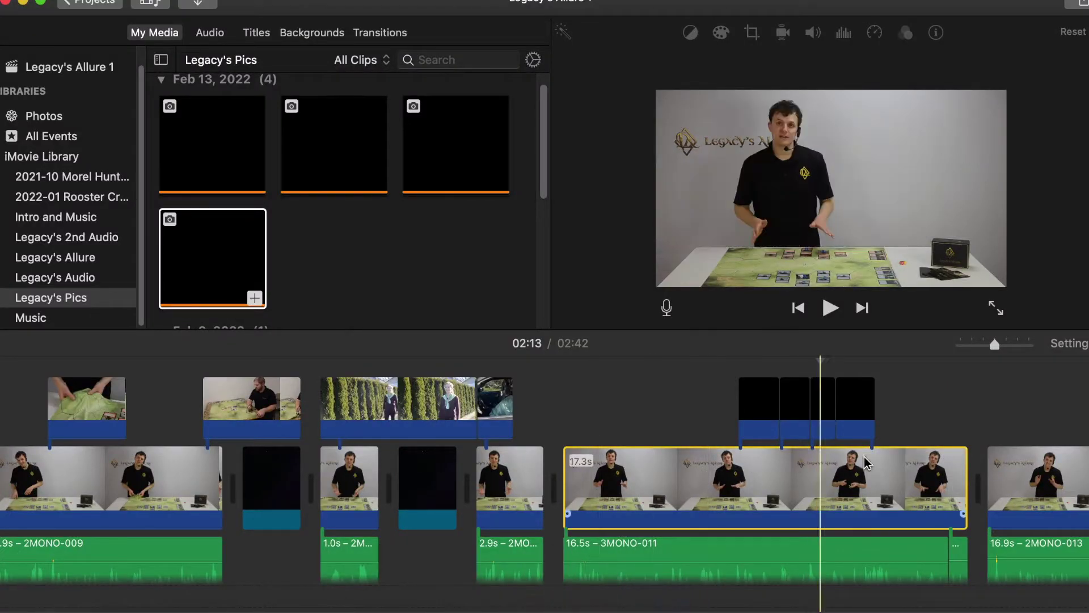
- Play the presenter footage from about 02:01, then bring Keynote back to the front
left_click(572, 437)
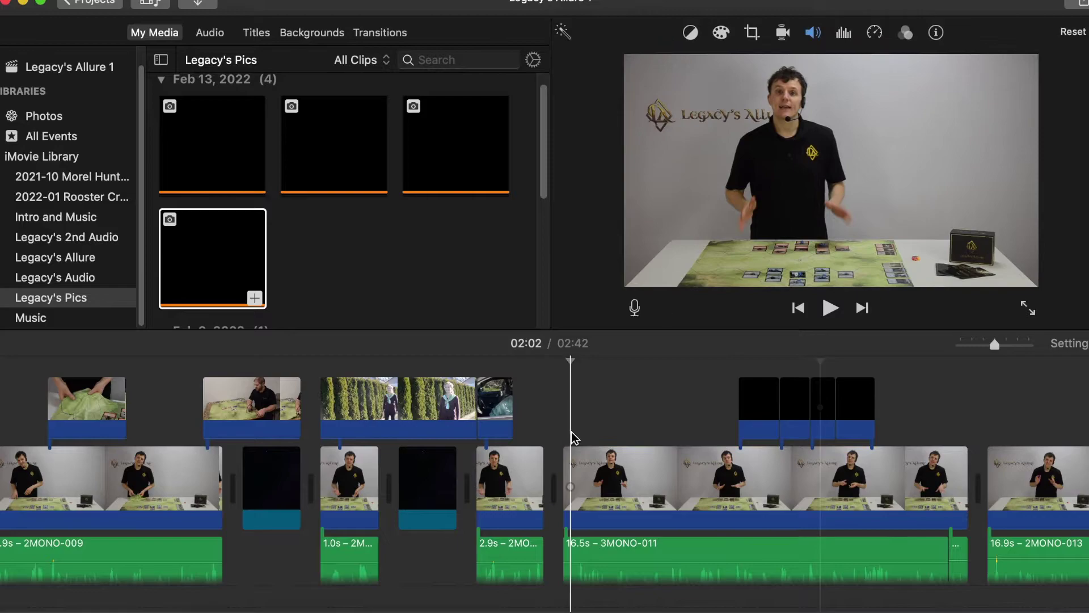
left_click(525, 437)
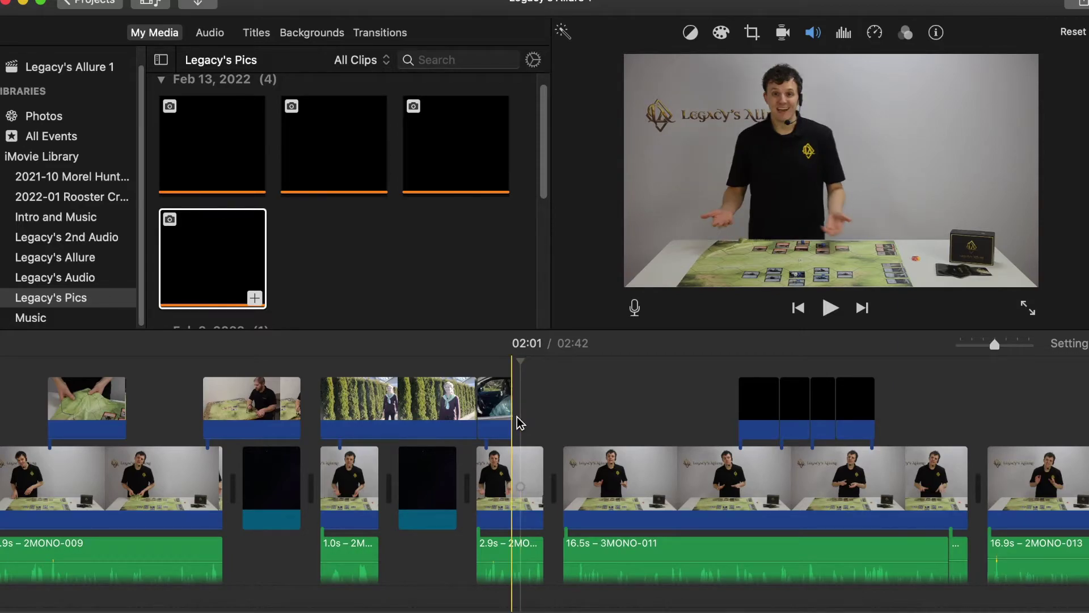
mouse_move(716, 603)
key("space")
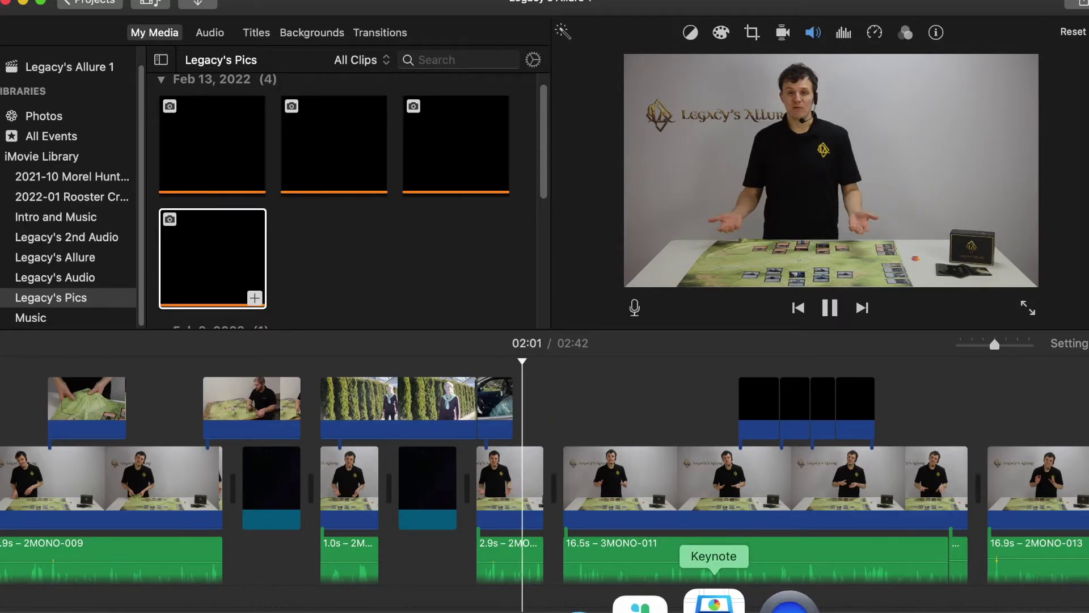
left_click(722, 602)
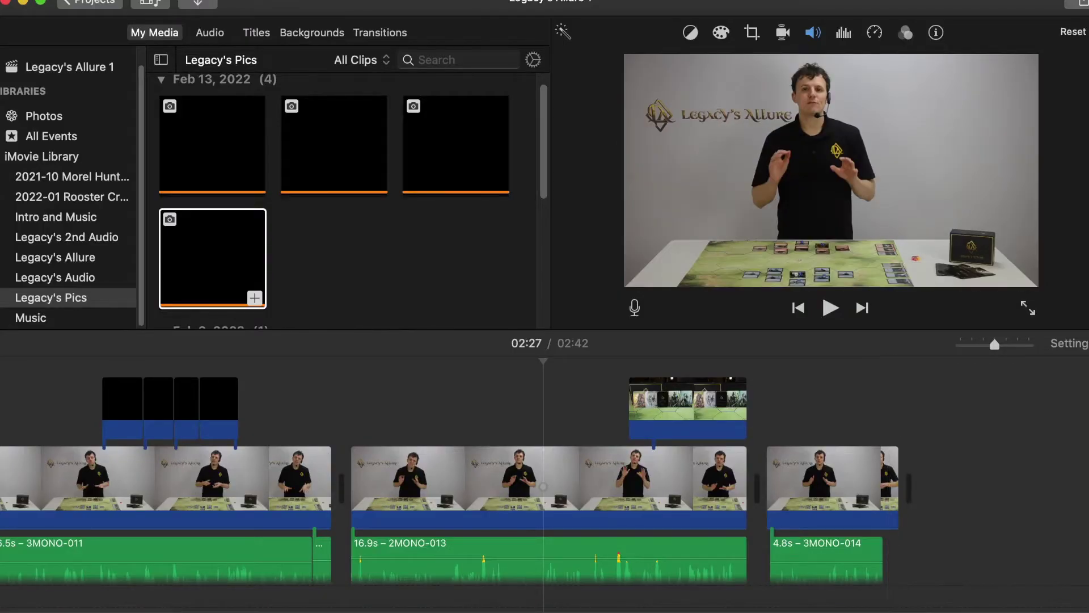
- Delete the four leftover numbered-point title clips from the timeline
scroll(749, 590, "left", 5)
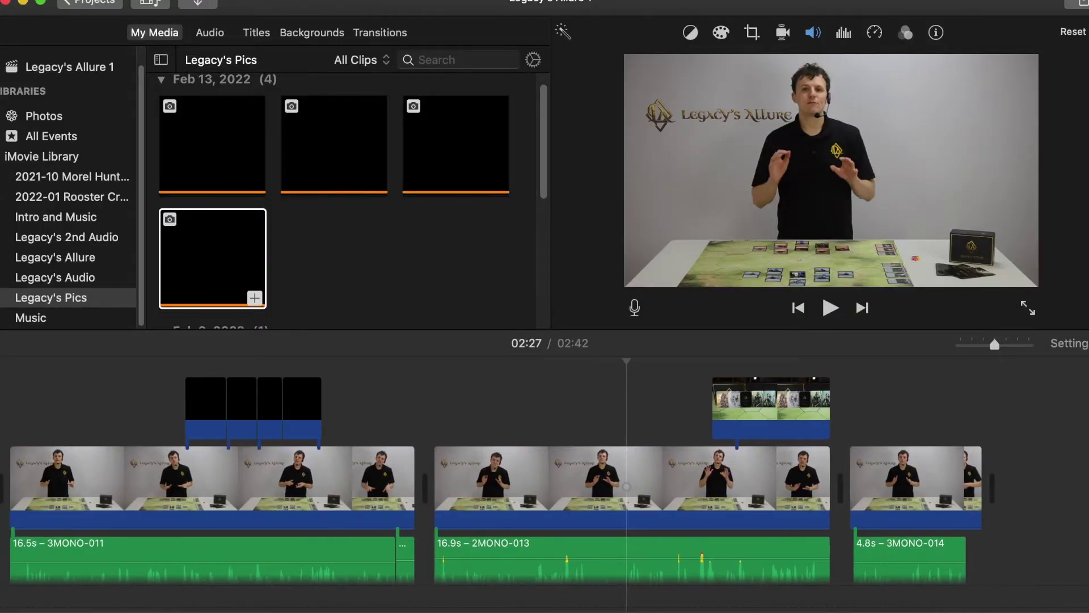
left_click(374, 409)
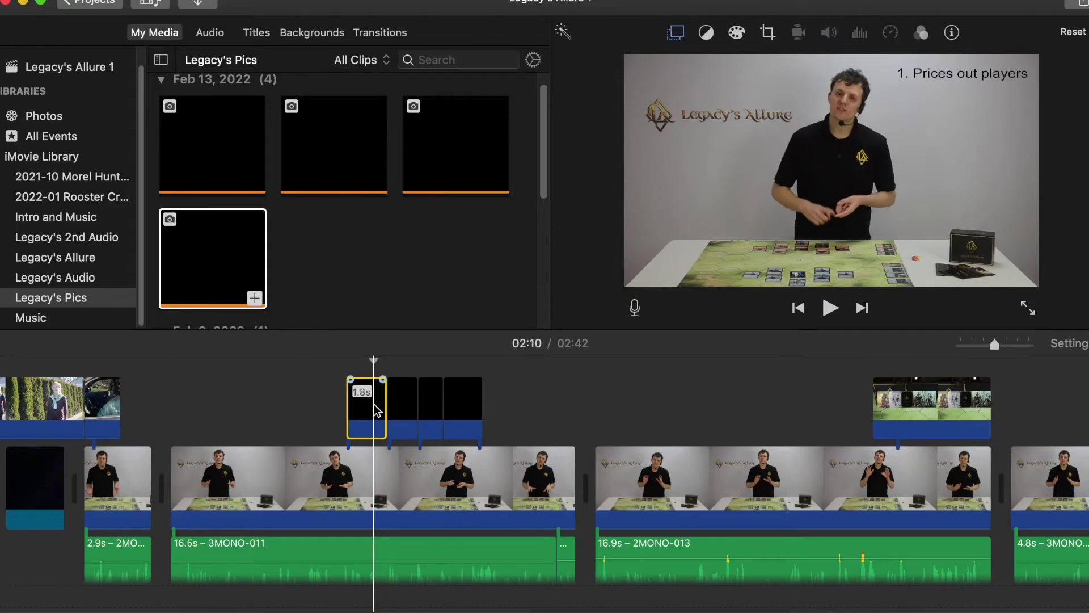
key("Delete")
left_click(401, 399)
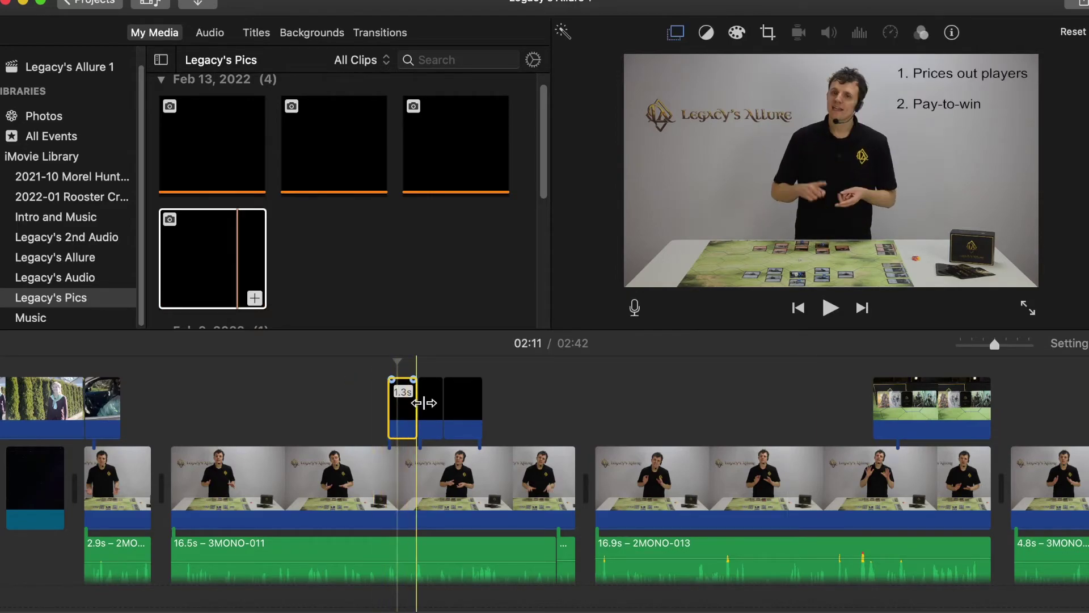
key("Delete")
left_click(426, 406)
key("Delete")
left_click(454, 402)
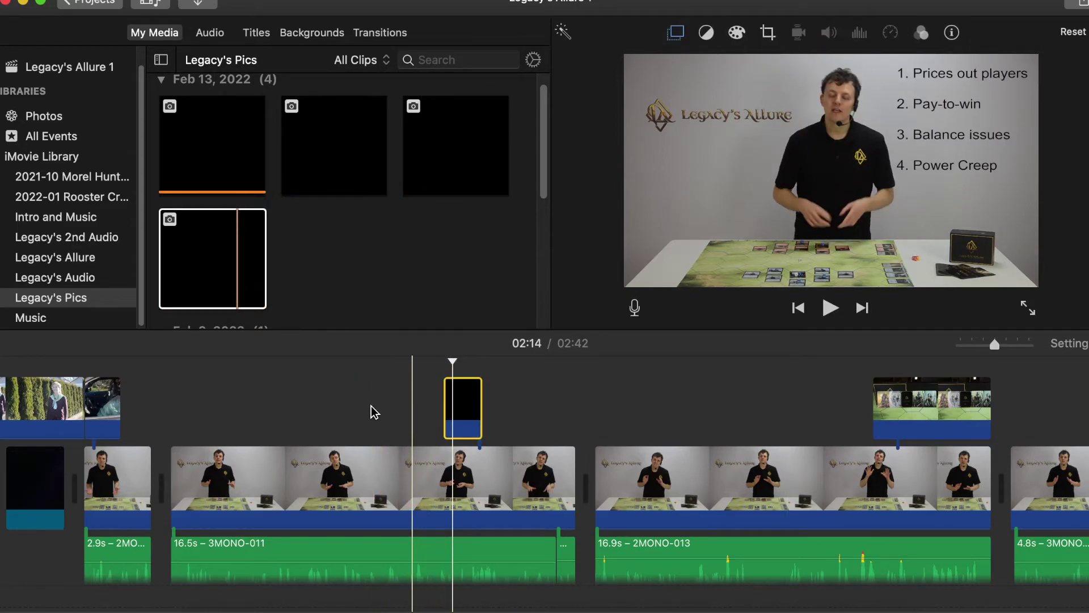
key("Delete")
- Import the screen recording from the Green Screen folder into the Legacy's Allure event
left_click(343, 405)
left_click(79, 260)
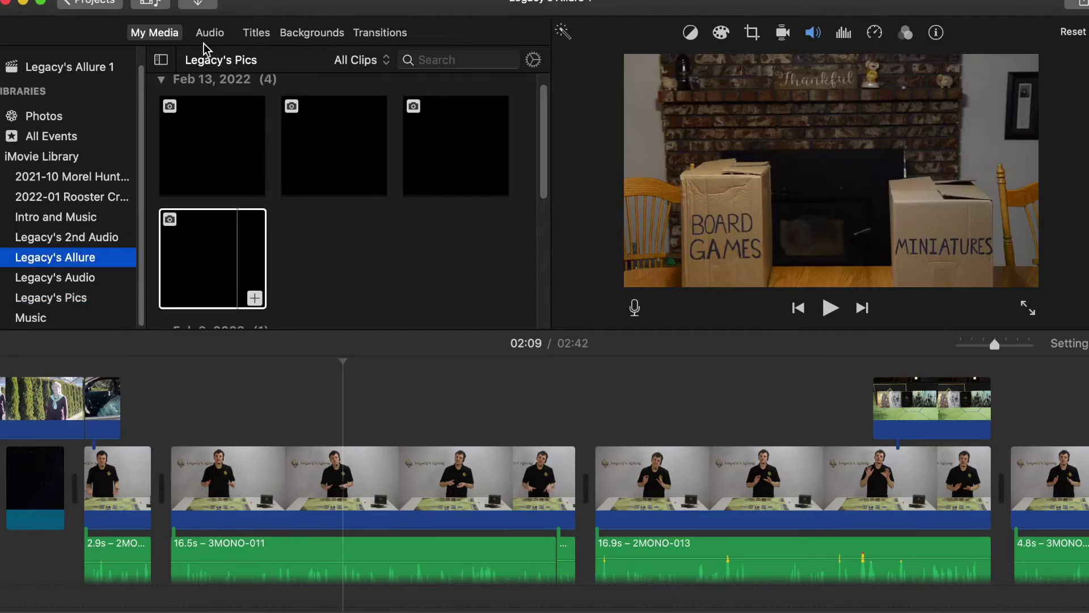
left_click(202, 6)
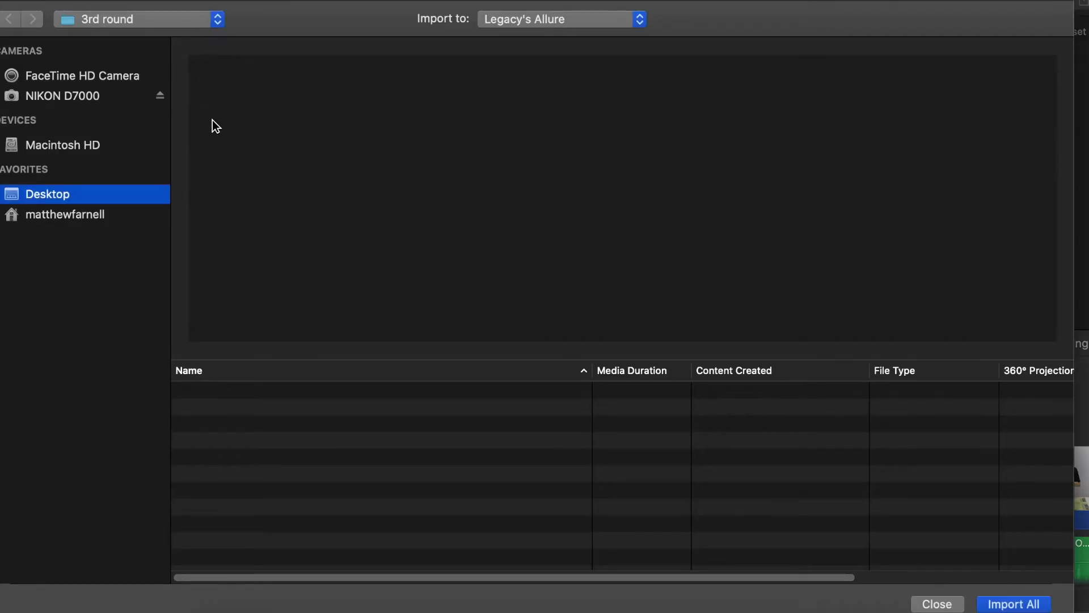
left_click(267, 392)
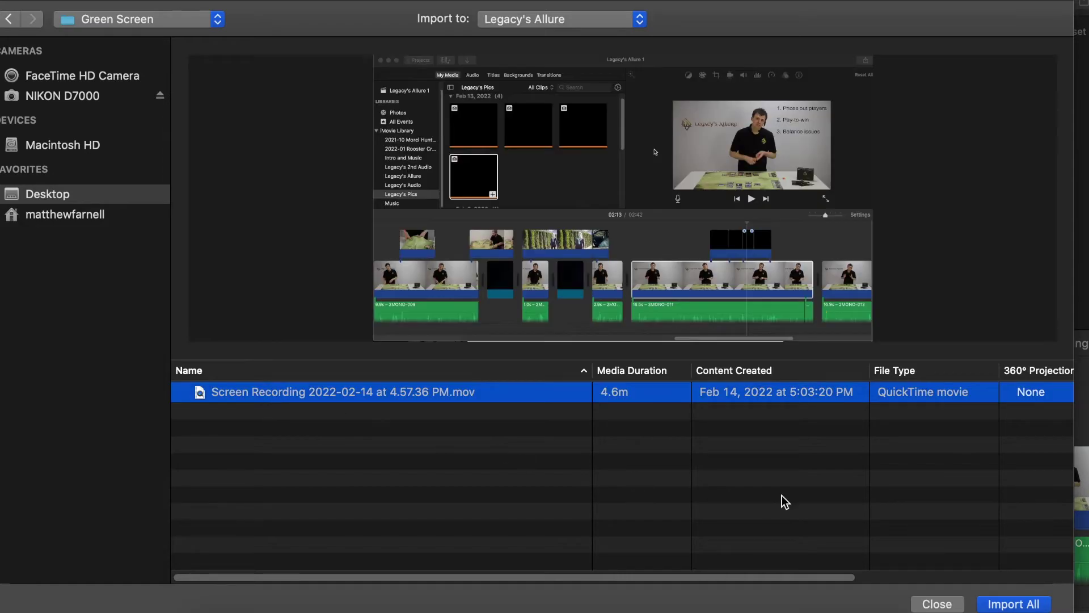
left_click(1027, 606)
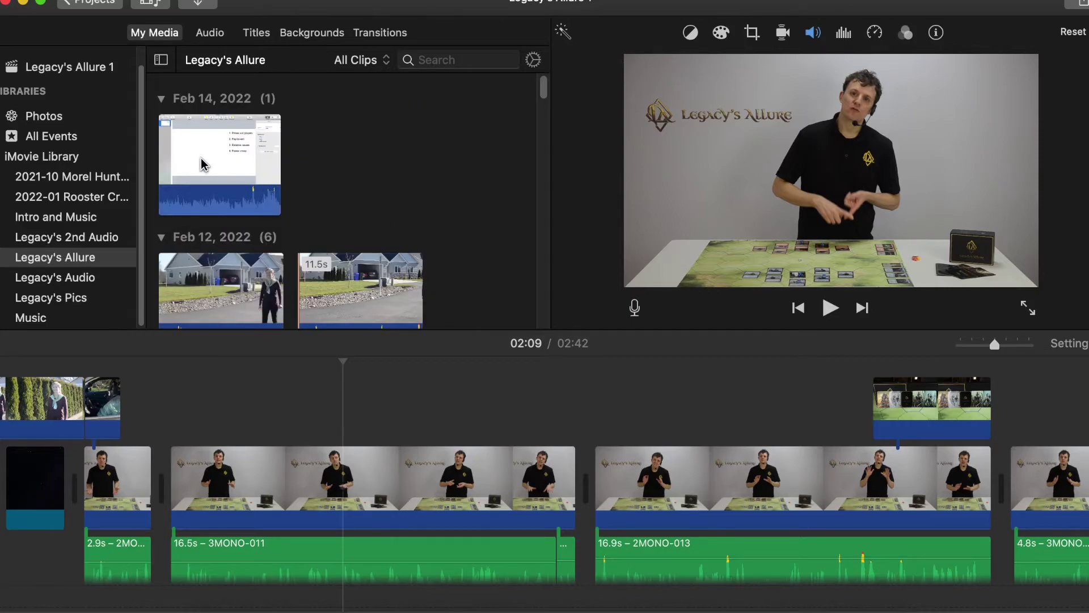
left_click(208, 157)
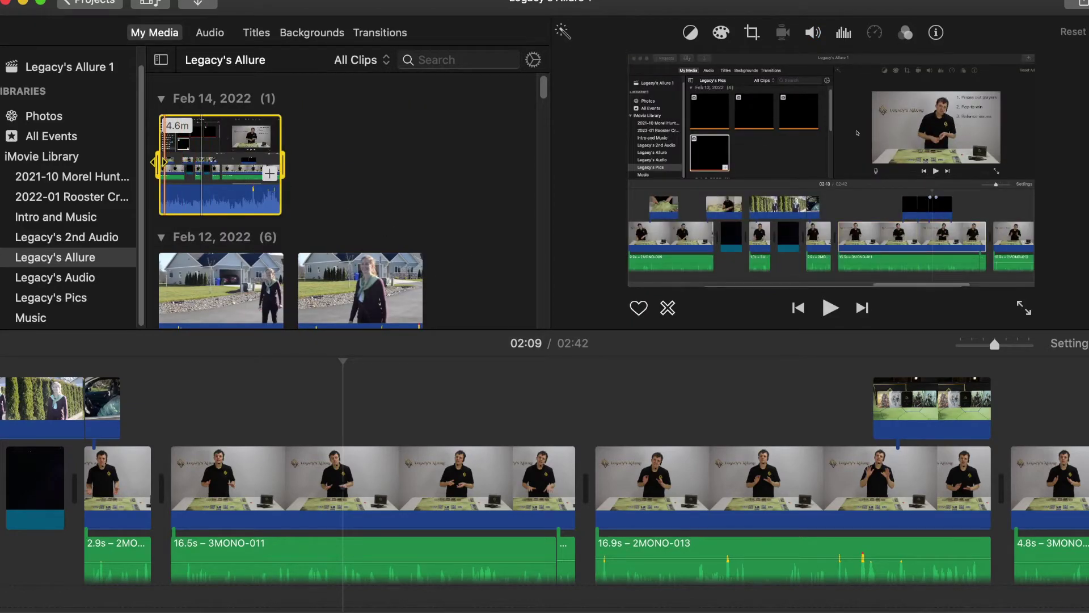
- Layer a 12.4-second range of the recording above the presenter at 02:09 and mute it
left_click_drag(160, 164, 268, 169)
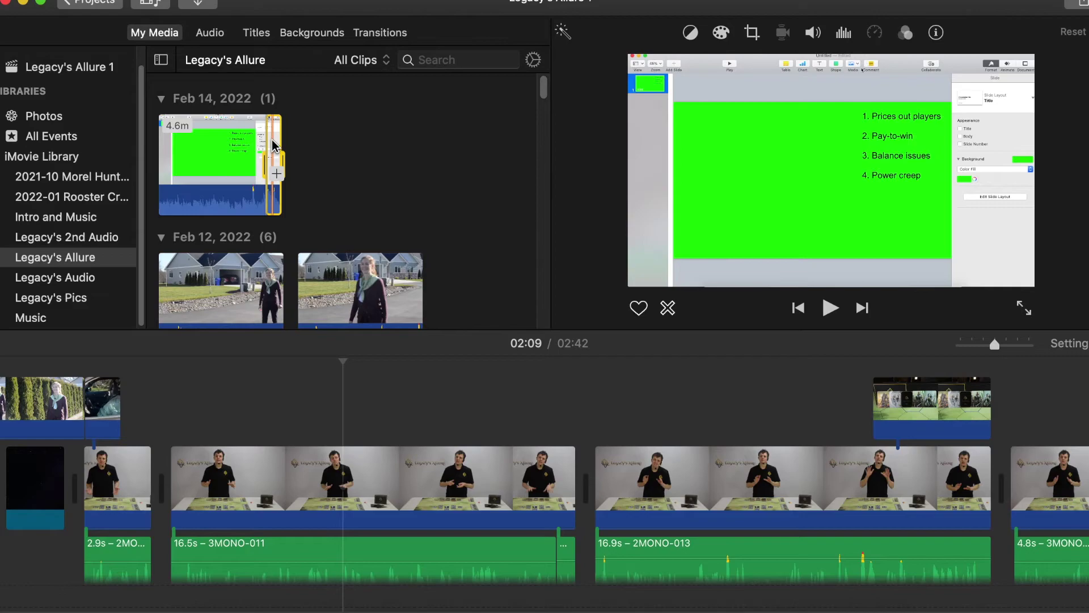
left_click_drag(273, 146, 354, 413)
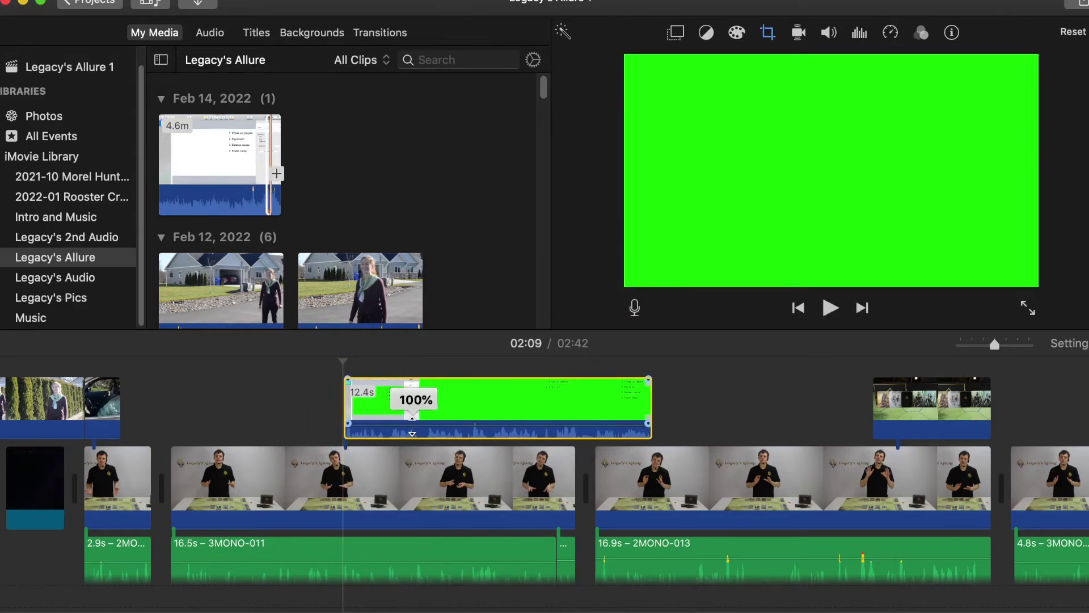
left_click_drag(412, 417, 413, 436)
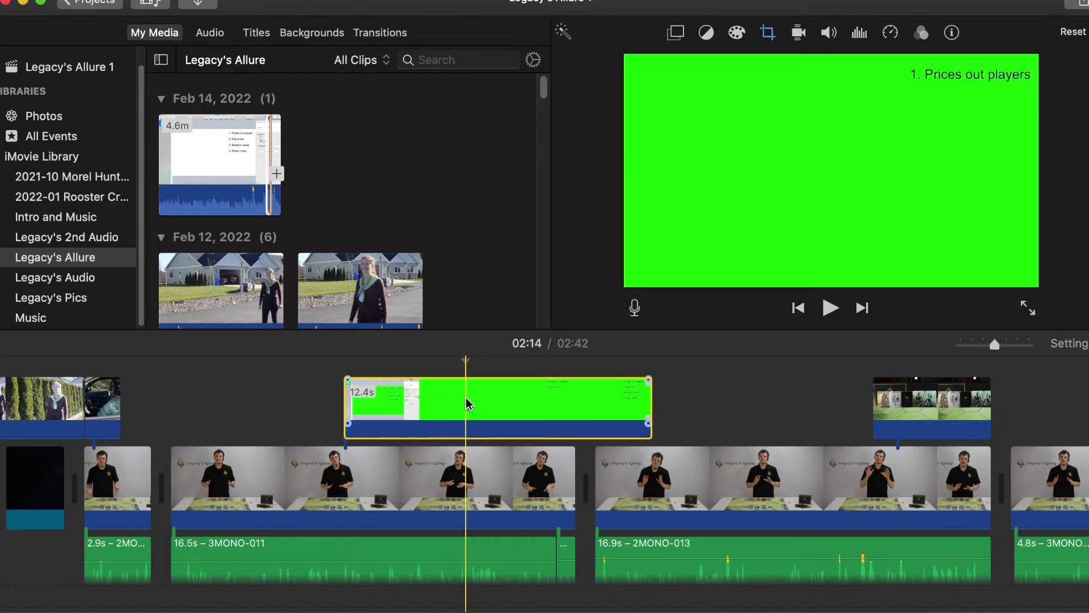
left_click(681, 34)
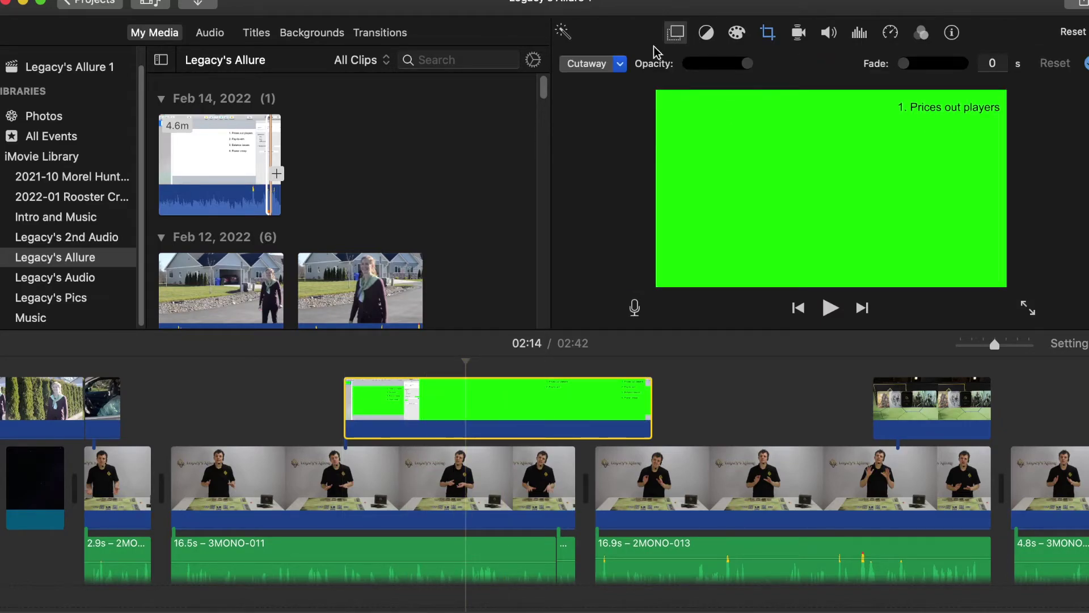
- Set the overlay's cutaway style to Green/Blue Screen to key out the green background
left_click(620, 63)
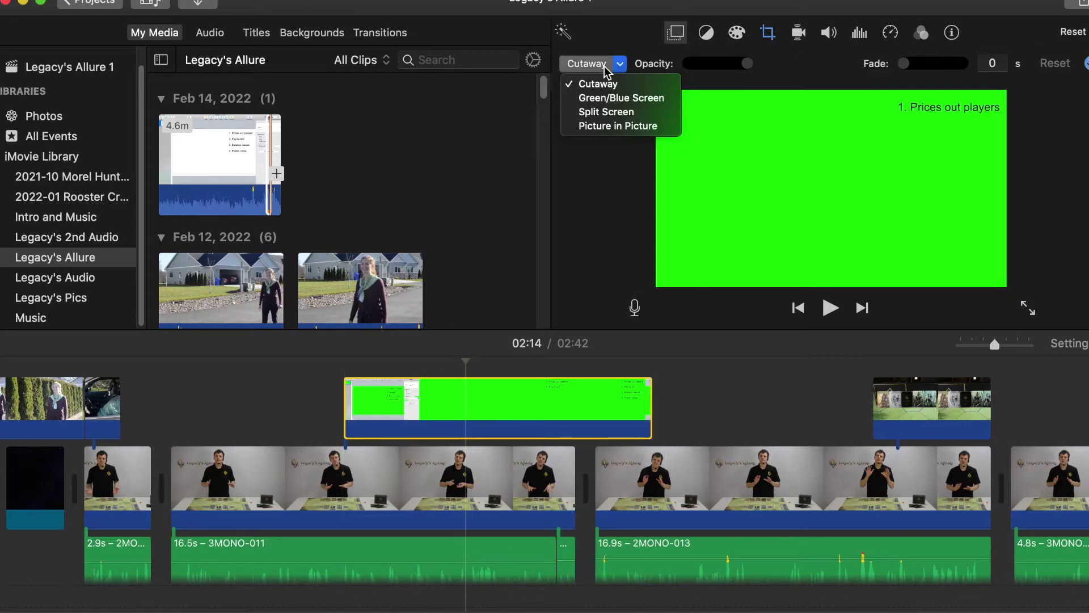
left_click(612, 98)
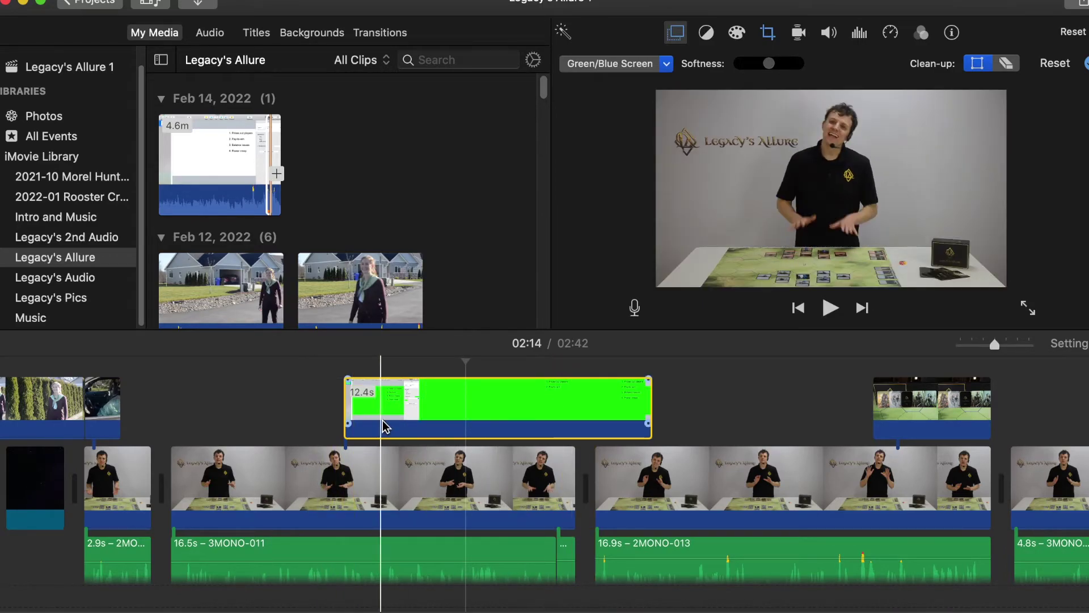
left_click(300, 426)
- Trim the opening off the overlay so it runs 9.2 seconds
left_click_drag(347, 415, 421, 416)
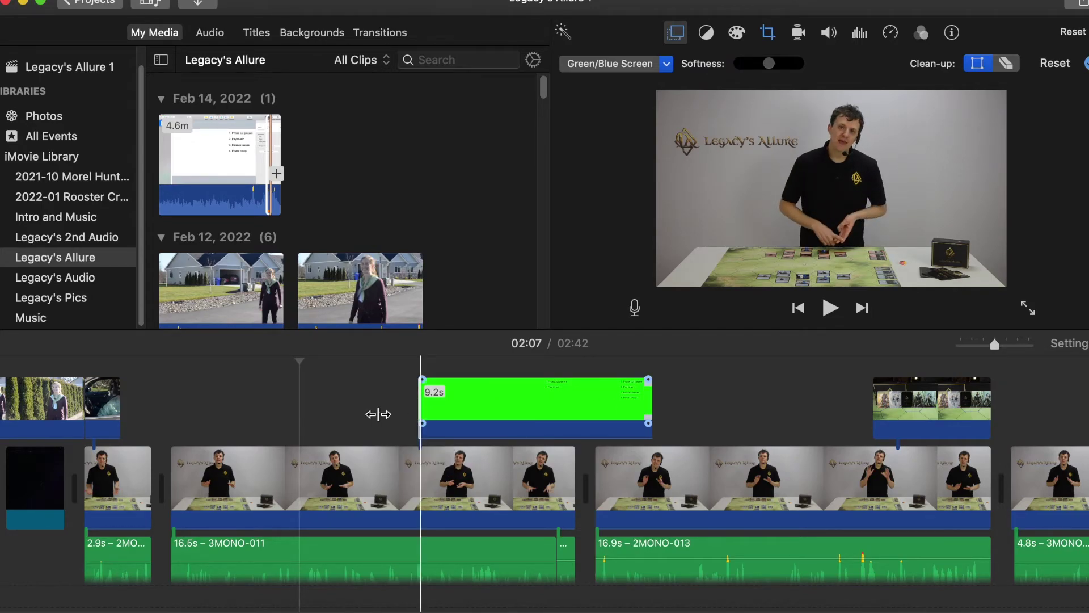
left_click(276, 409)
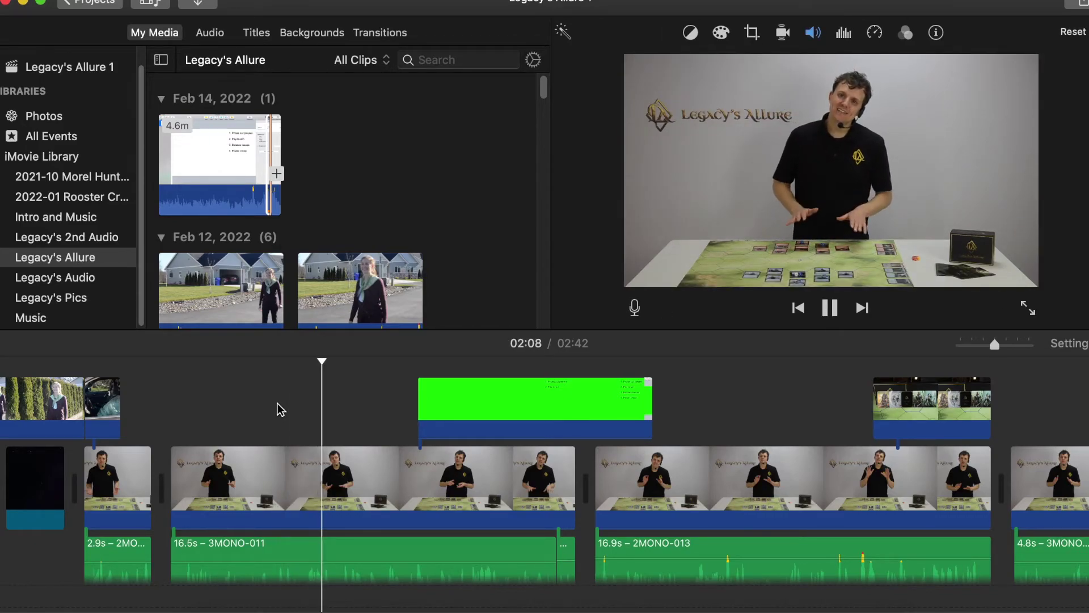
key("space")
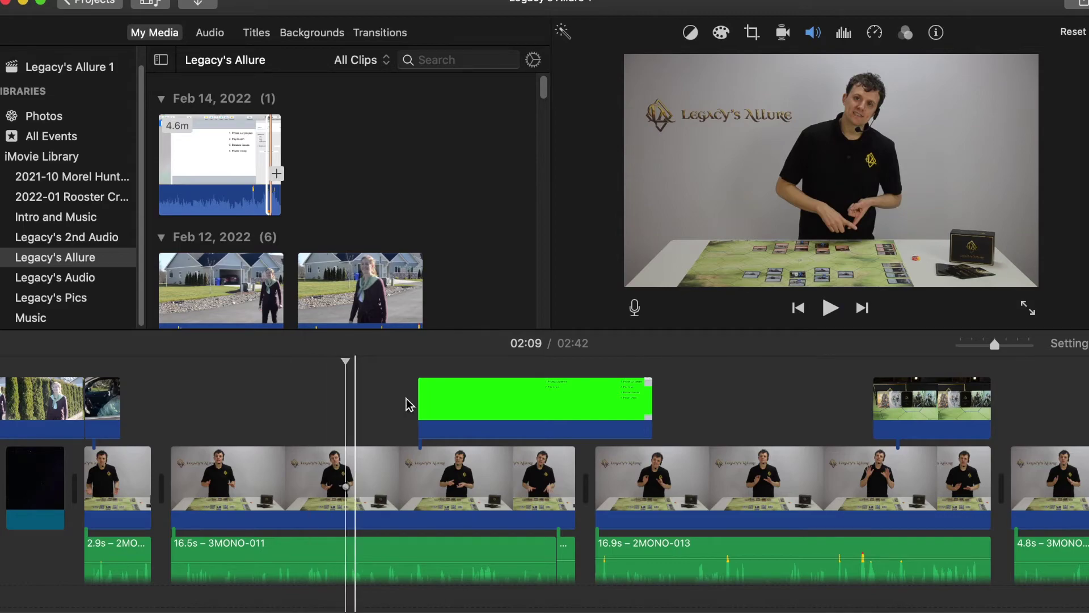
- Shift the overlay earlier to line its points up with the presenter's speech, previewing the timing
left_click_drag(469, 391, 400, 391)
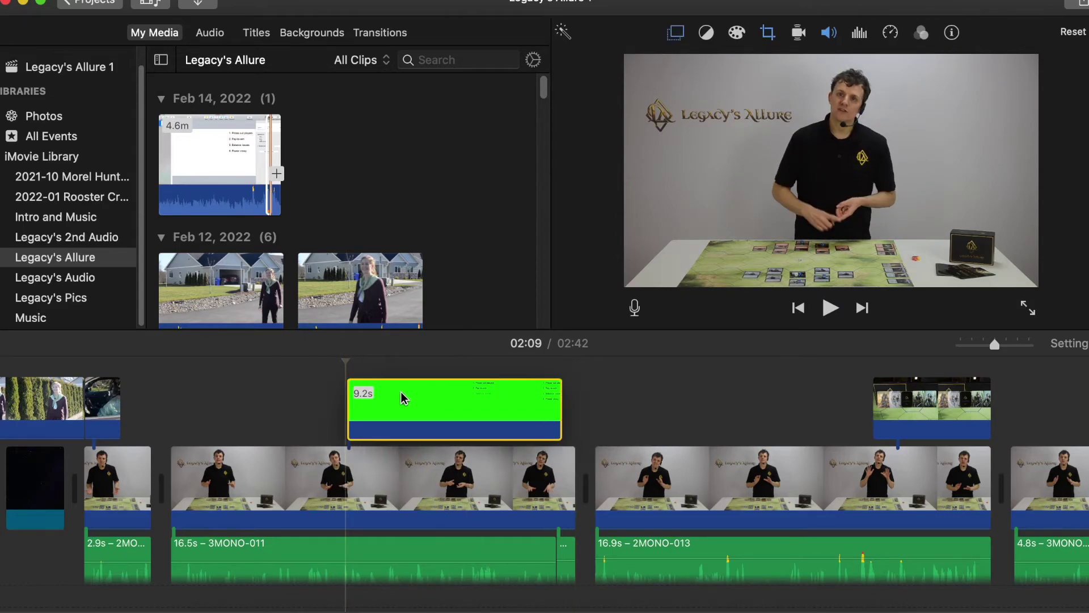
key("space")
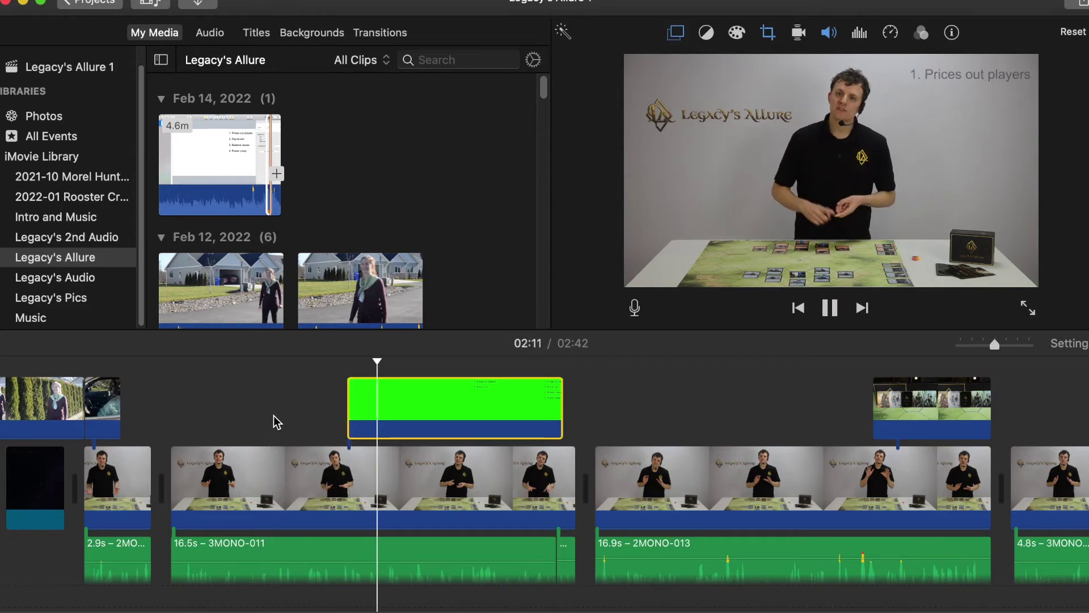
key("space")
left_click_drag(427, 410, 394, 408)
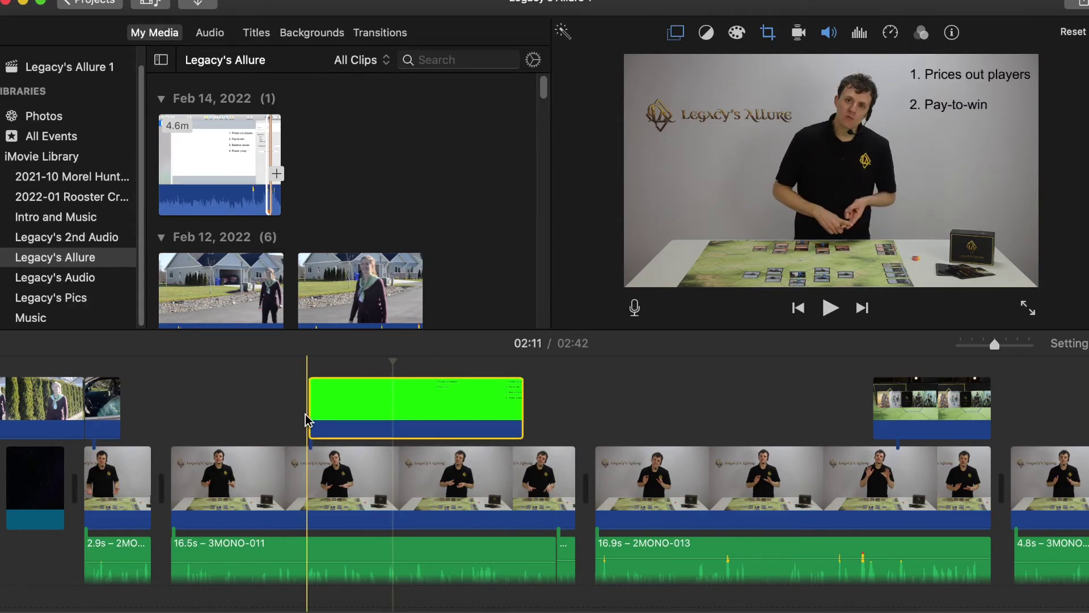
key("space")
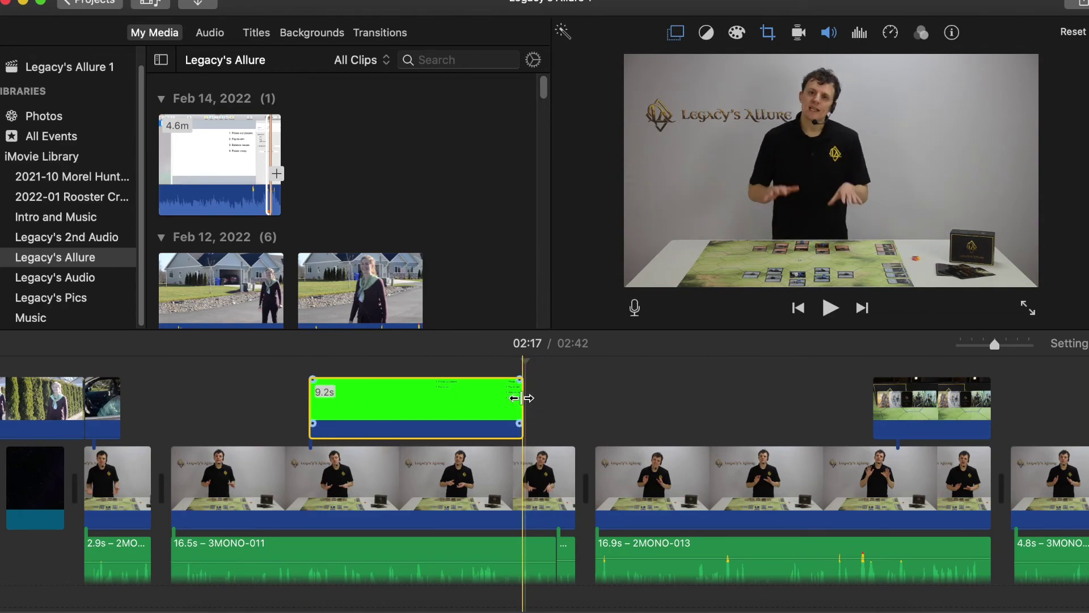
left_click_drag(522, 397, 479, 398)
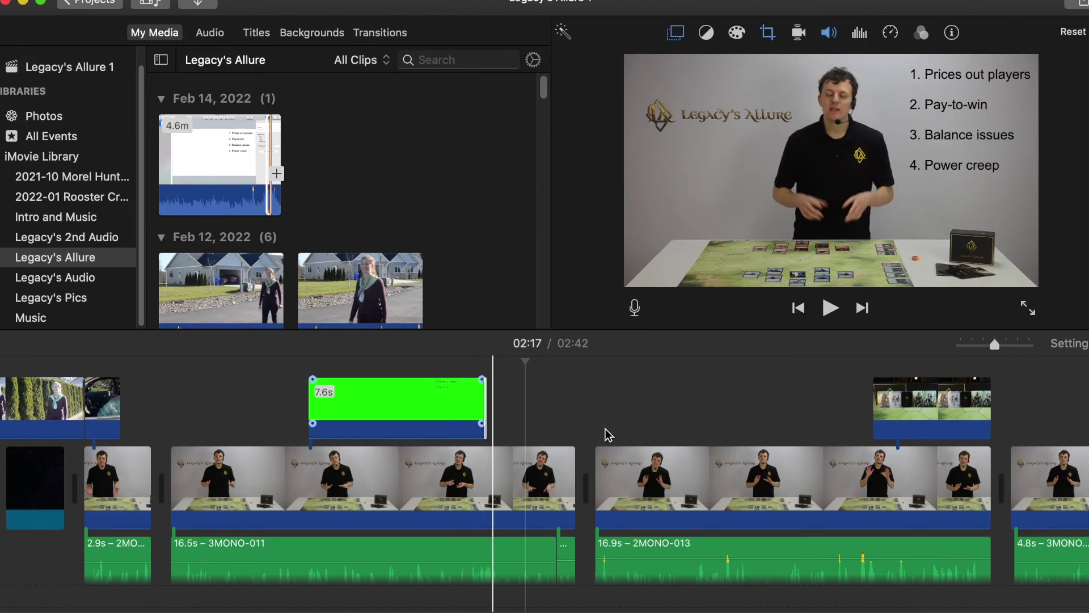
- Deselect the overlay, now 7.6 seconds and ending before the presenter clip
left_click(568, 591)
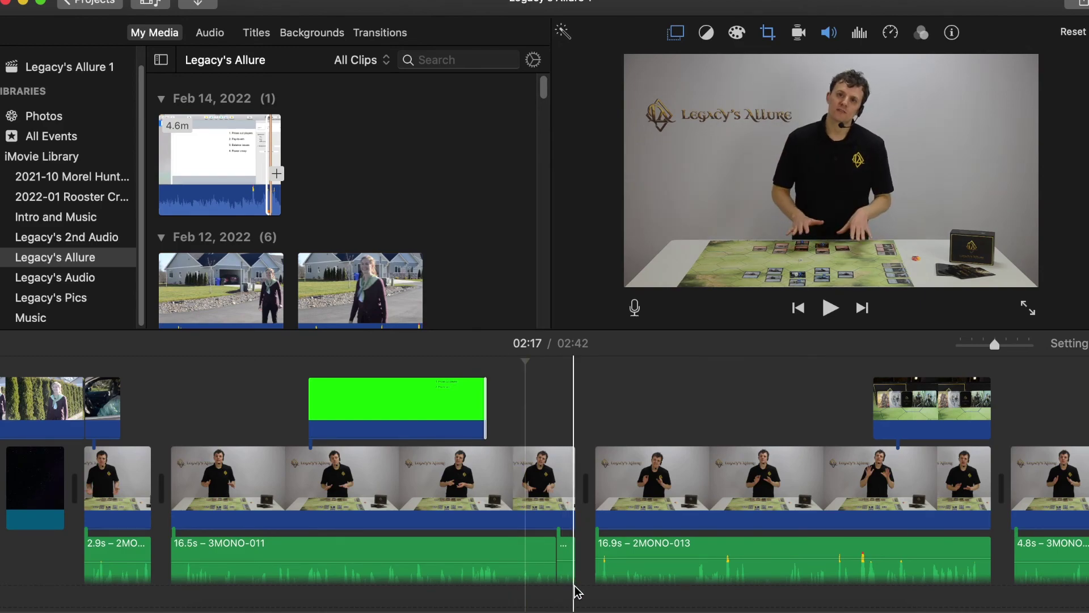